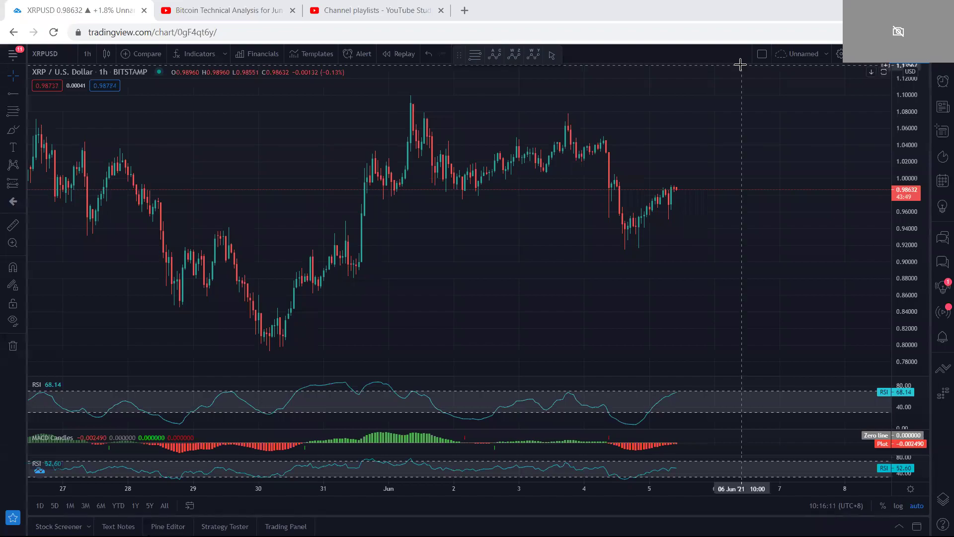
Compress the 1h price scale and nudge the candles up so prices 0.76–1.10 fit
left_click_drag(905, 99, 905, 107)
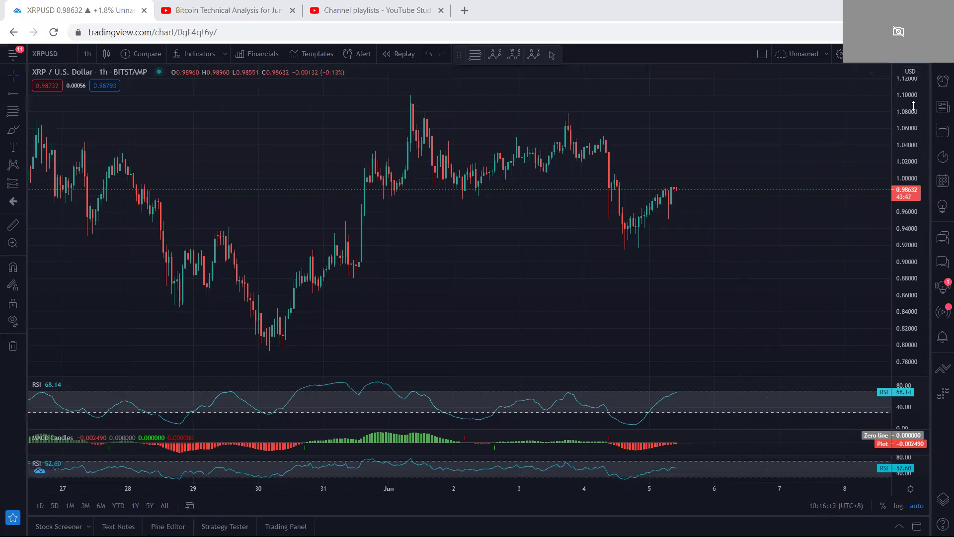
left_click_drag(529, 236, 528, 226)
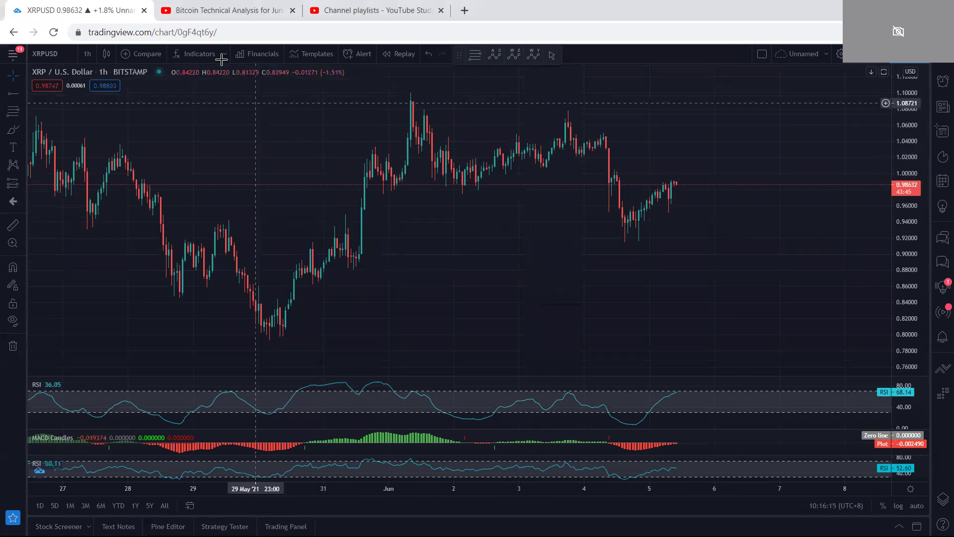
left_click(229, 9)
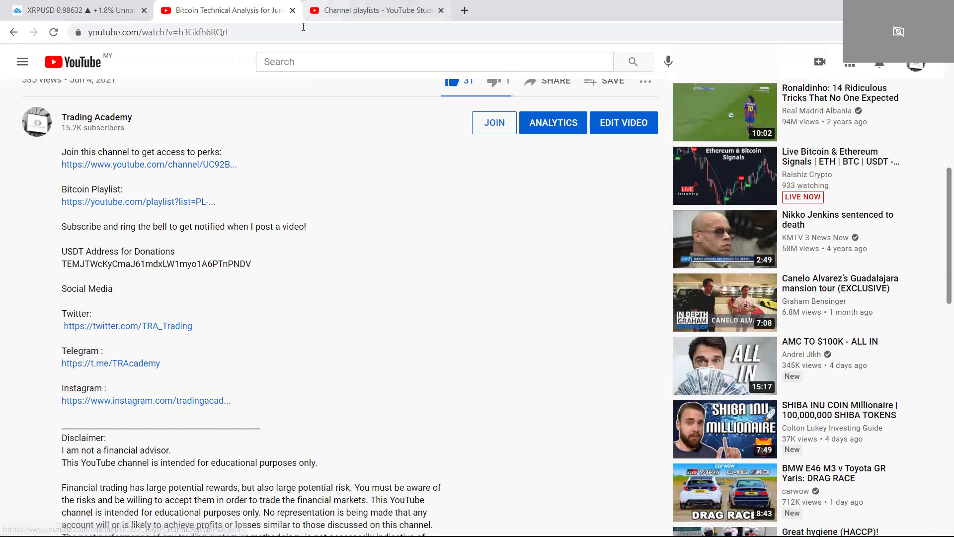
left_click(318, 12)
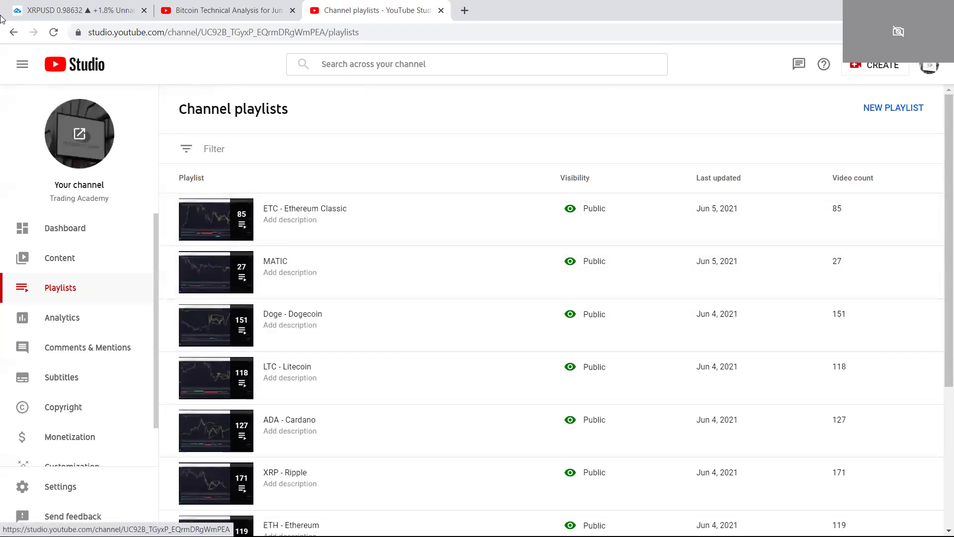
left_click(80, 10)
left_click_drag(503, 255, 466, 257)
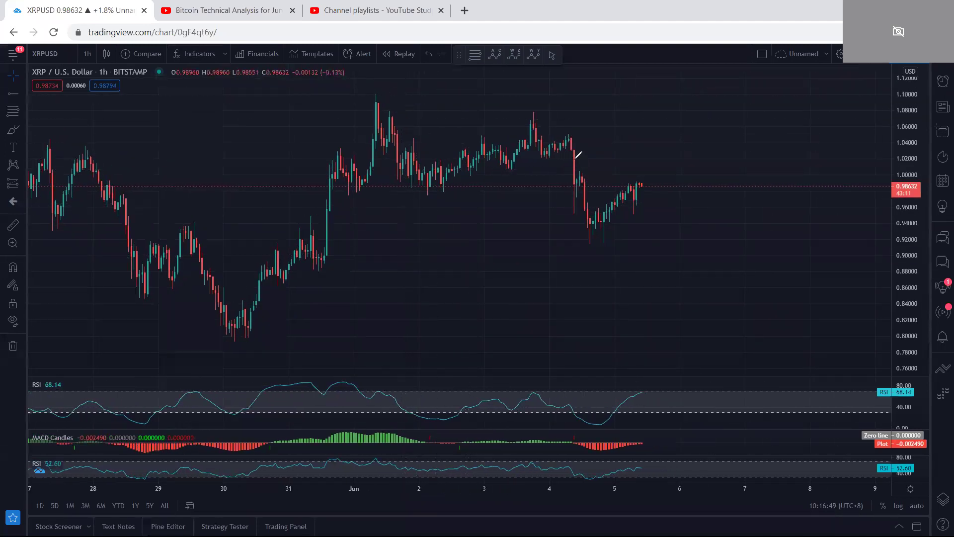
Sketch a yellow stroke from the 4 Jun high to the 5 Jun low, then undo it
mouse_move(541, 131)
left_mouse_down()
mouse_move(586, 225)
mouse_move(636, 183)
left_mouse_up()
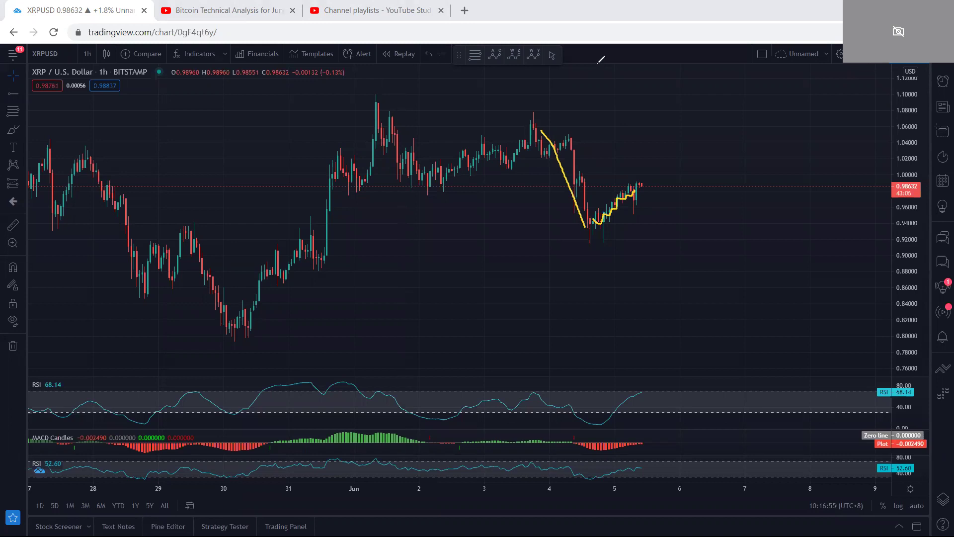
key("e")
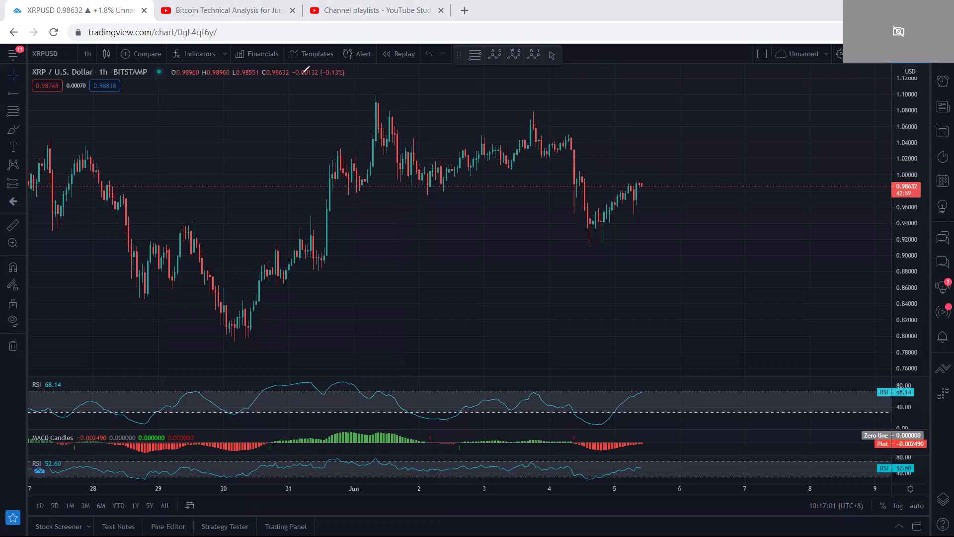
left_click(85, 55)
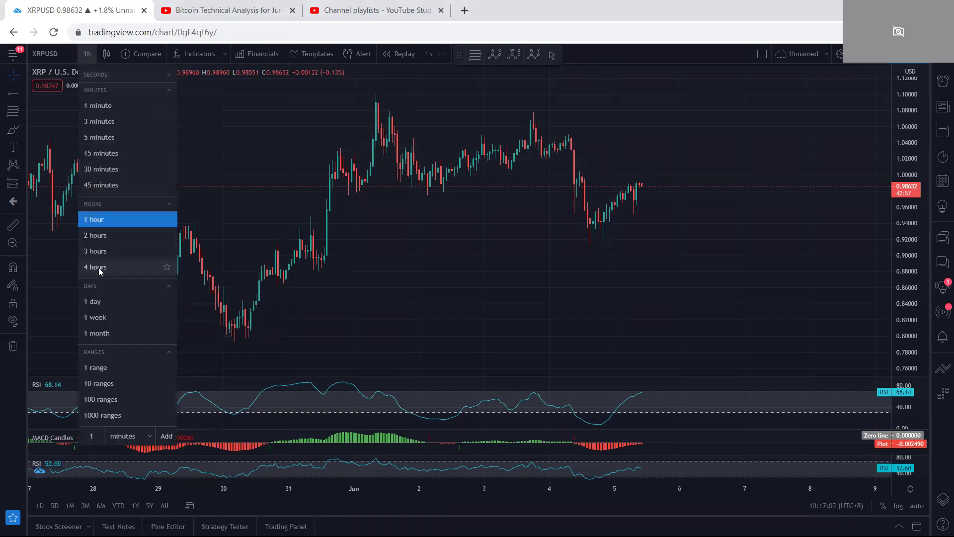
Switch to daily candles, shift them left, and circle then erase the June candles
left_click(99, 300)
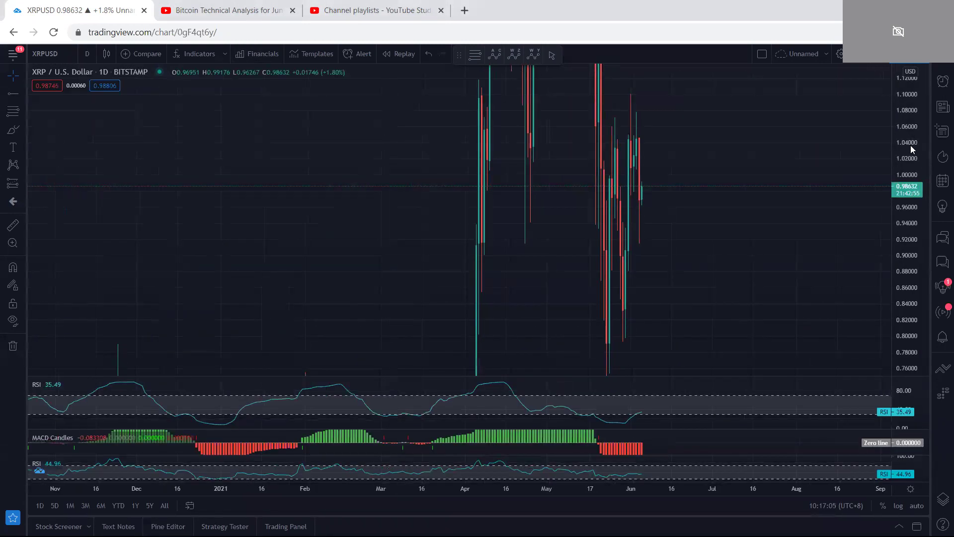
left_click_drag(724, 262, 697, 262)
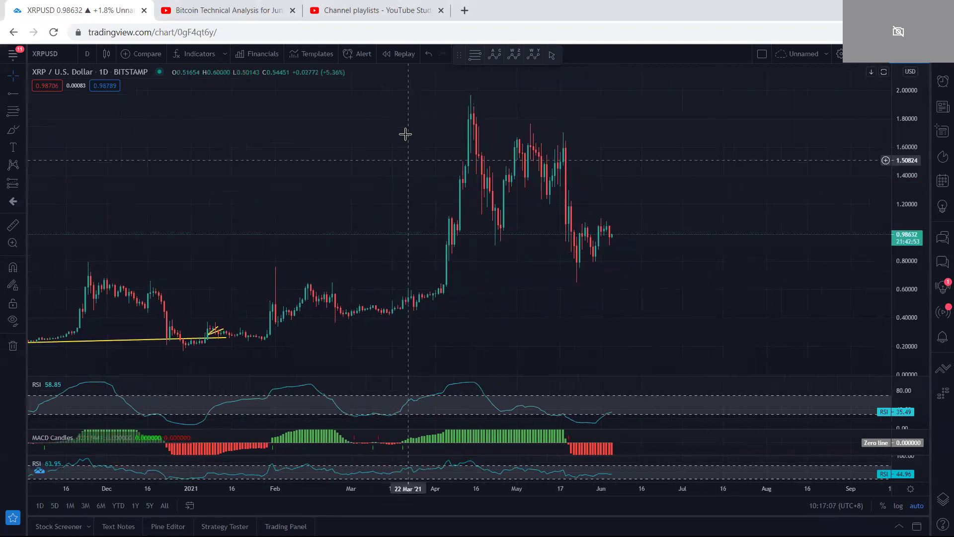
mouse_move(574, 228)
left_mouse_down()
mouse_move(599, 213)
mouse_move(619, 217)
mouse_move(634, 253)
mouse_move(580, 270)
mouse_move(562, 251)
mouse_move(573, 228)
mouse_move(592, 253)
mouse_move(583, 228)
mouse_move(581, 244)
left_mouse_up()
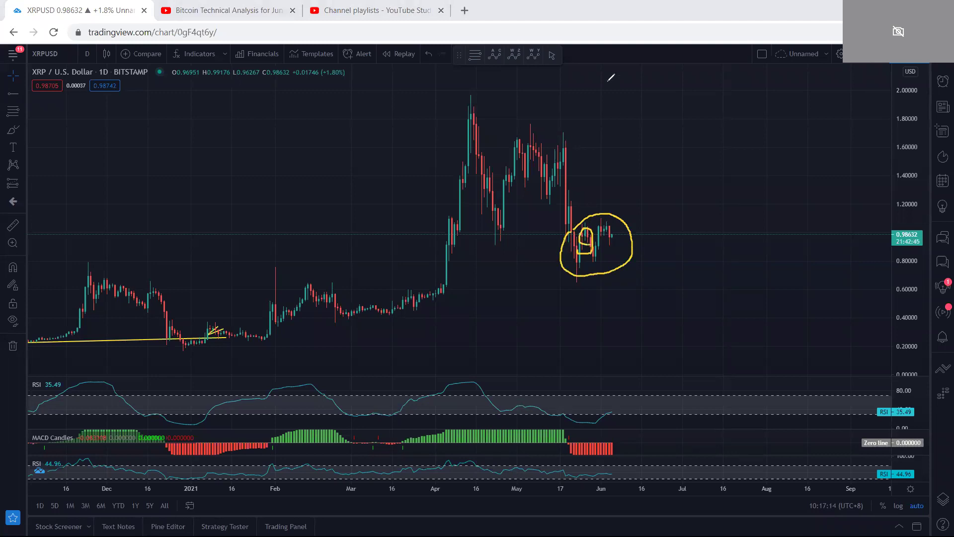
key("ctrl+z")
key("ctrl+z")
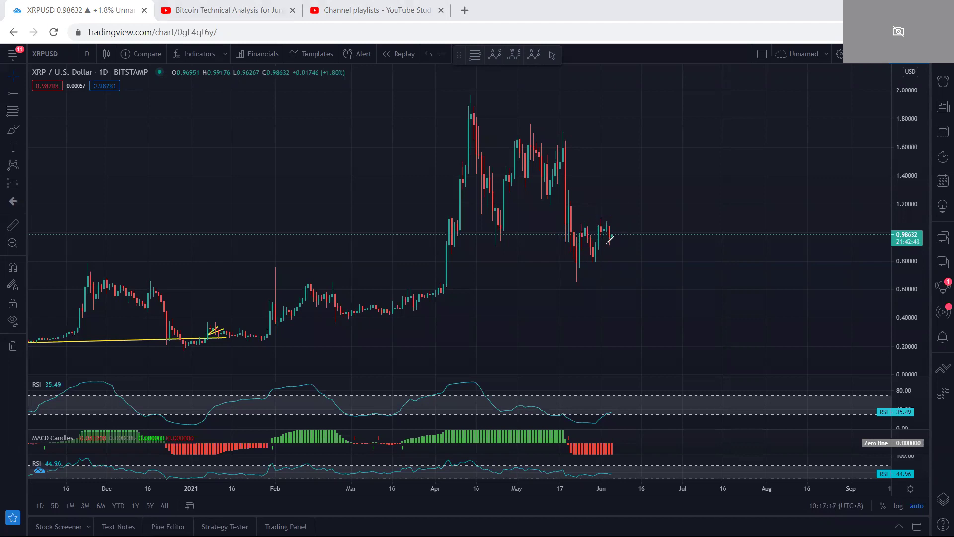
Sketch a rising yellow zigzag and a circle around the June candles, undoing both
mouse_move(599, 227)
left_mouse_down()
mouse_move(614, 221)
mouse_move(644, 162)
left_mouse_up()
key("ctrl+z")
mouse_move(578, 222)
left_mouse_down()
mouse_move(603, 214)
mouse_move(626, 232)
mouse_move(594, 275)
mouse_move(603, 221)
mouse_move(623, 270)
left_mouse_up()
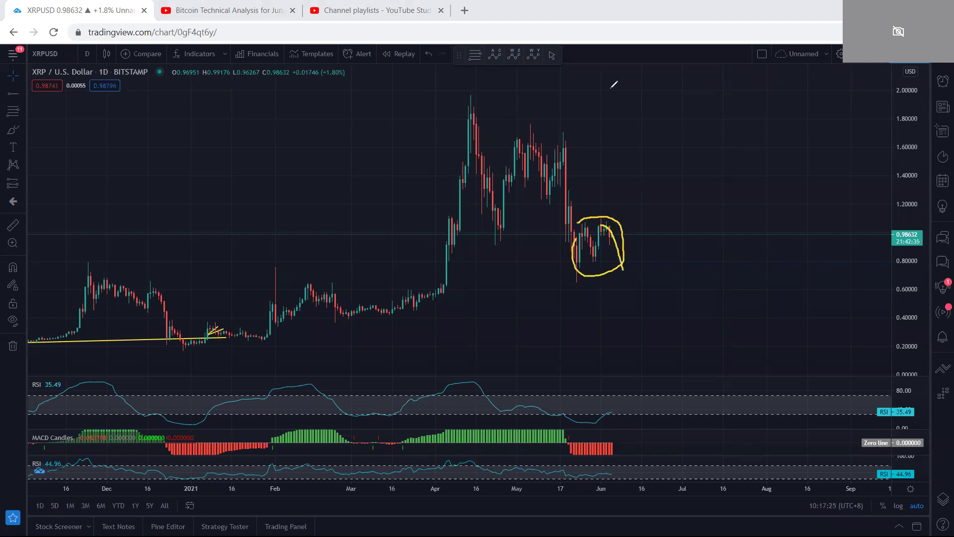
key("ctrl+z")
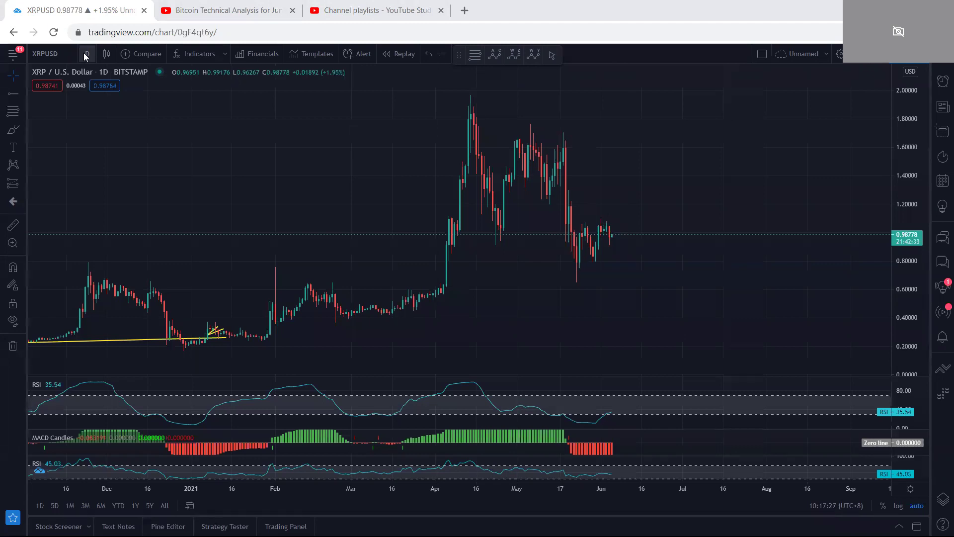
left_click(87, 53)
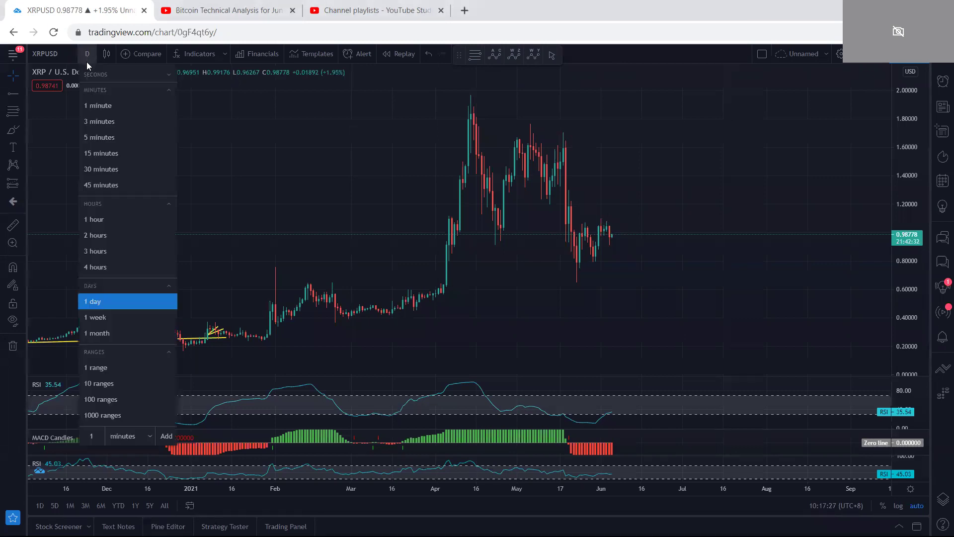
Switch to 4-hour candles, stretching the price scale and repositioning the chart
left_click(116, 267)
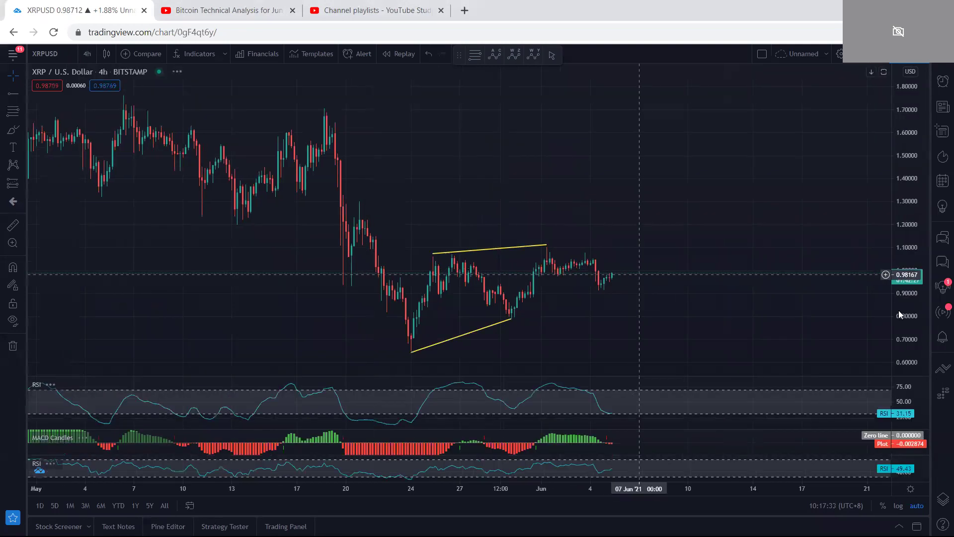
left_click_drag(904, 312, 895, 305)
left_click_drag(798, 310, 794, 267)
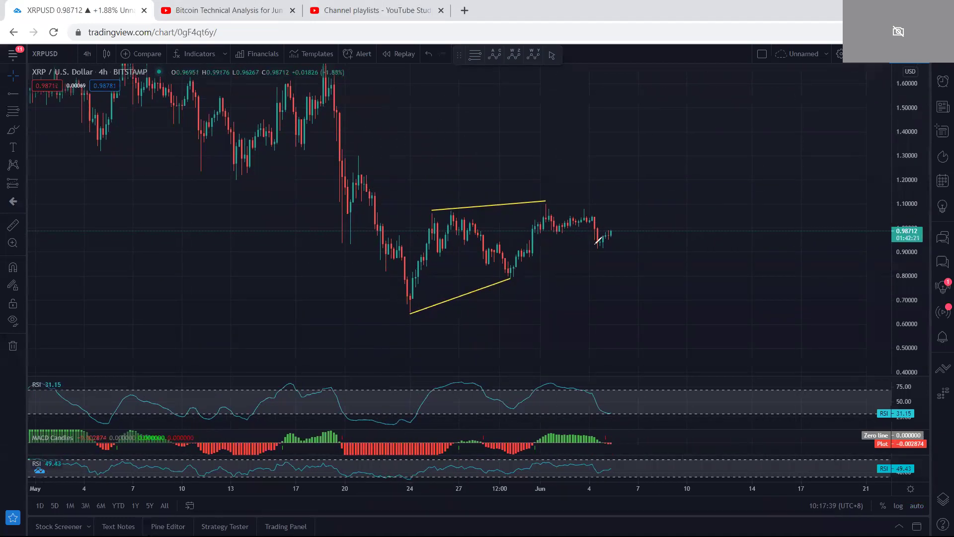
Draw yellow trend lines across the late-May swing and recent tops, undoing extra strokes
mouse_move(598, 244)
left_mouse_down()
mouse_move(617, 228)
mouse_move(600, 239)
mouse_move(620, 241)
mouse_move(627, 266)
left_mouse_up()
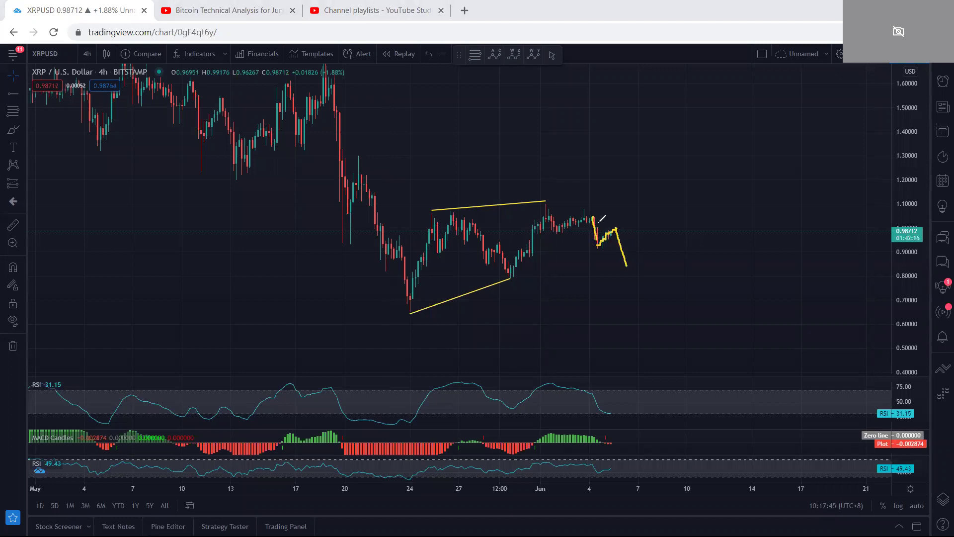
left_click_drag(553, 210, 617, 246)
left_click_drag(446, 217, 515, 270)
left_click_drag(454, 216, 543, 208)
mouse_move(510, 273)
left_mouse_down()
mouse_move(552, 268)
mouse_move(633, 224)
mouse_move(644, 191)
left_mouse_up()
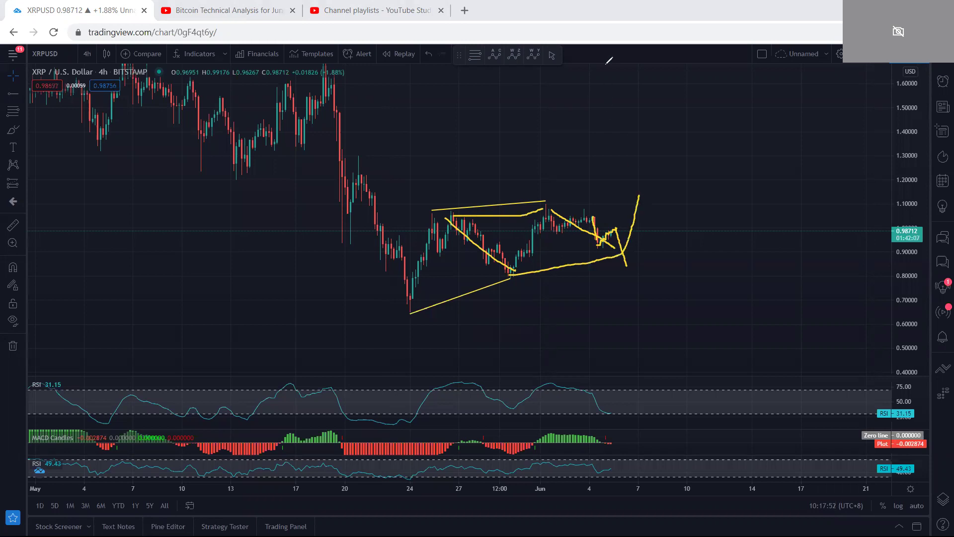
key("e")
Loop around the latest candles in yellow twice, removing each loop
mouse_move(595, 247)
left_mouse_down()
mouse_move(620, 234)
mouse_move(602, 229)
mouse_move(595, 243)
mouse_move(634, 208)
mouse_move(606, 218)
left_mouse_up()
key("e")
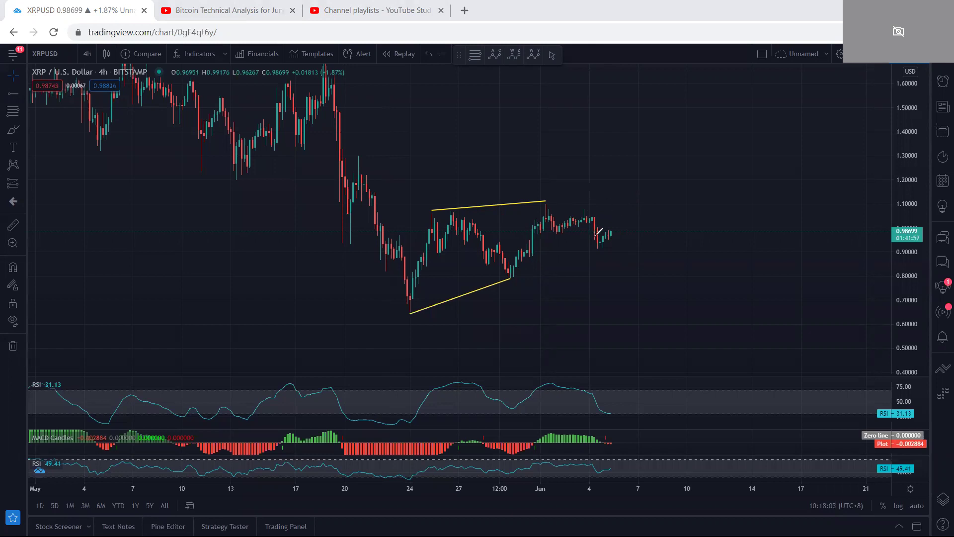
mouse_move(607, 247)
left_mouse_down()
mouse_move(615, 227)
mouse_move(595, 238)
mouse_move(605, 241)
left_mouse_up()
key("e")
left_click(87, 54)
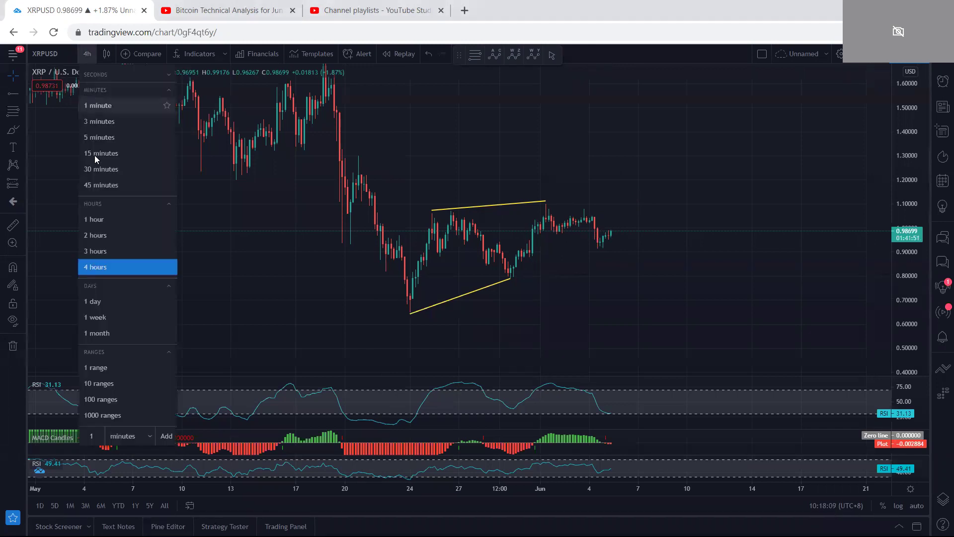
Switch to 1-hour, then 5-minute, then 15-minute candles, squeezing the price range
left_click(97, 220)
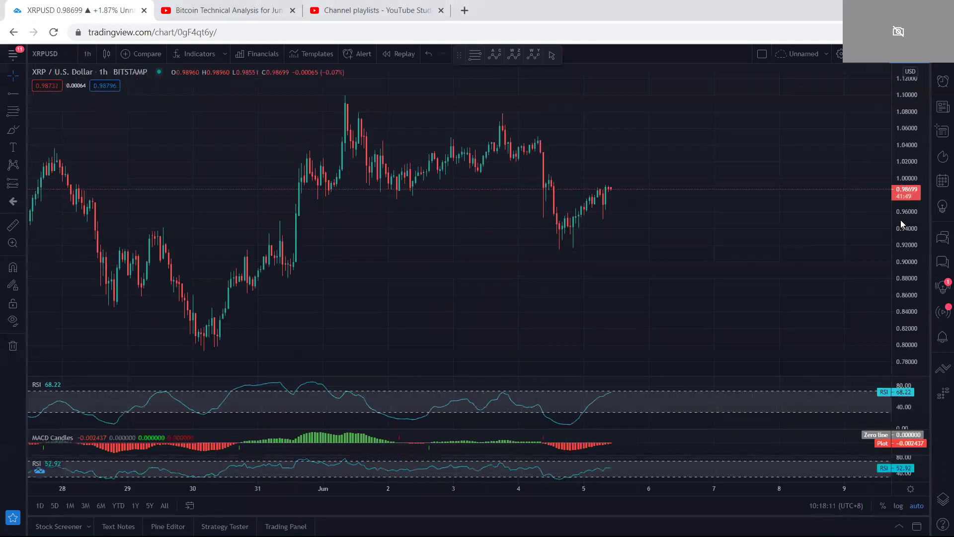
left_click_drag(908, 252, 908, 255)
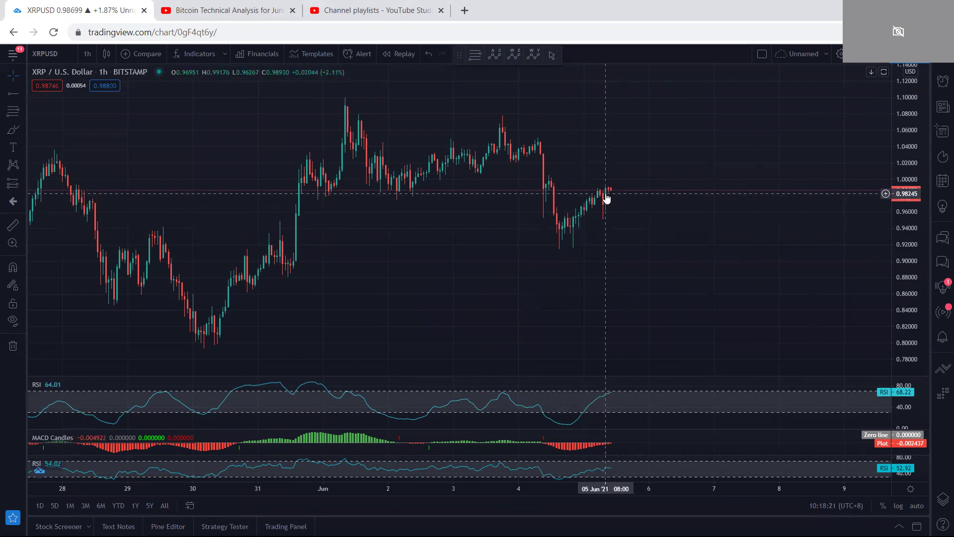
left_click(92, 54)
left_click(94, 136)
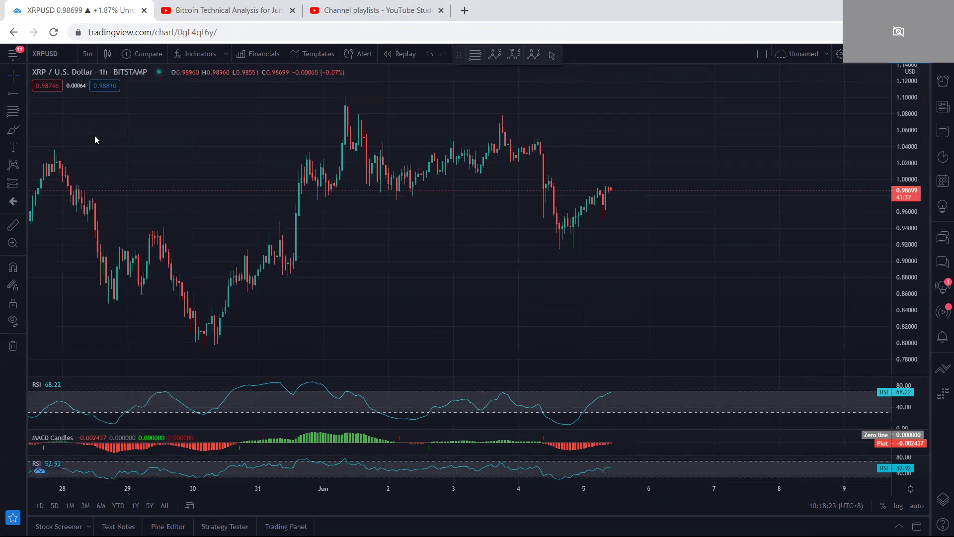
left_click(92, 55)
left_click(100, 154)
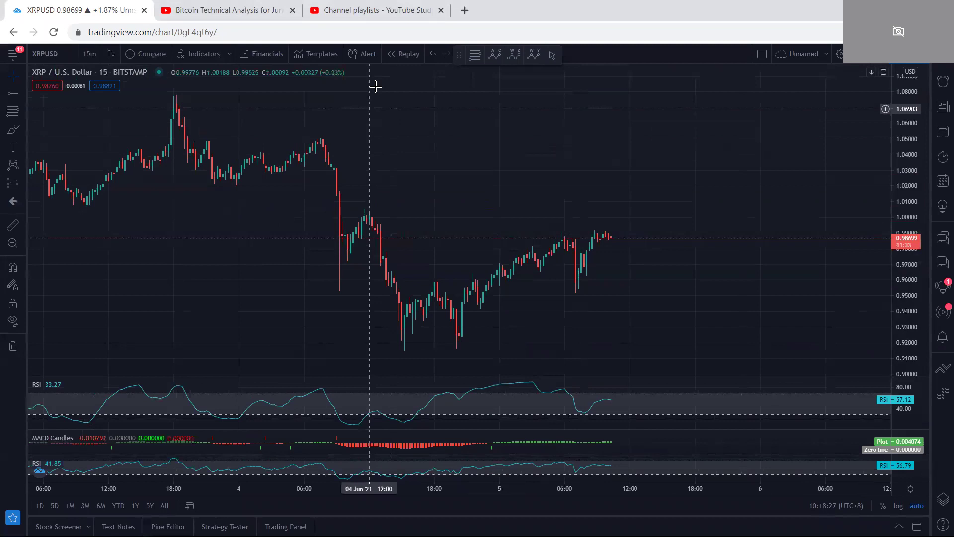
Sketch two yellow projection curves on the 15m chart, then undo them
mouse_move(592, 266)
left_mouse_down()
mouse_move(595, 231)
mouse_move(612, 236)
left_mouse_up()
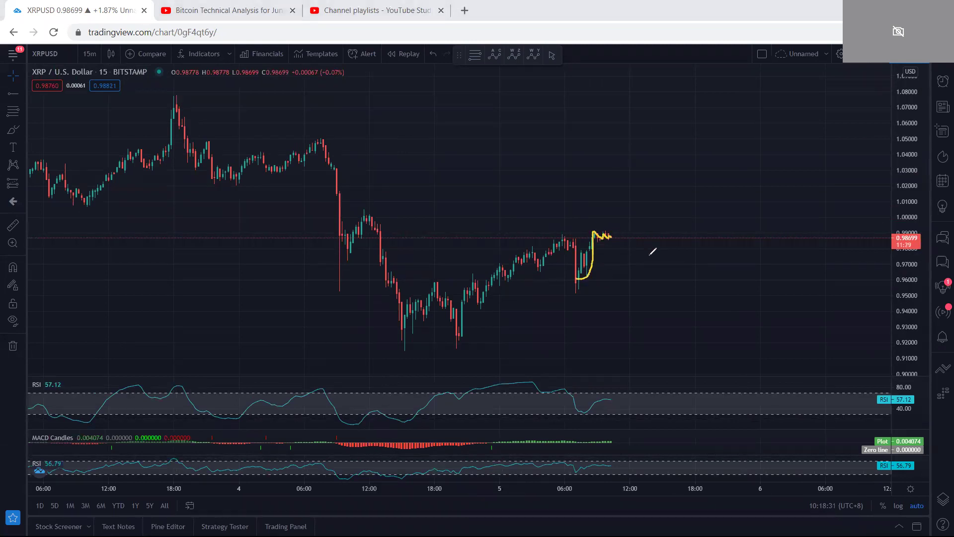
mouse_move(455, 334)
left_mouse_down()
mouse_move(466, 304)
mouse_move(490, 295)
left_mouse_up()
key("e")
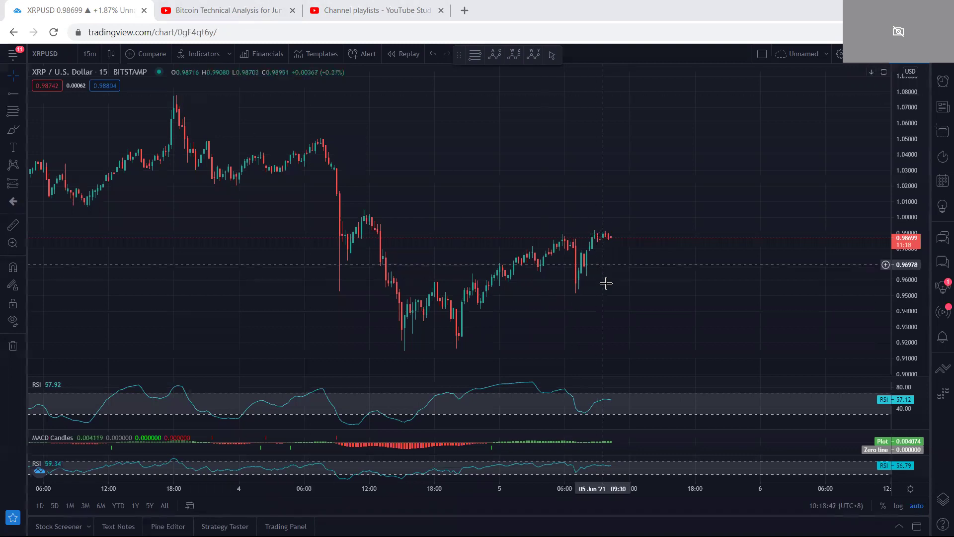
Maximize and restore the MACD and RSI panes, then return to 1-hour candles
double_click(640, 438)
double_click(651, 248)
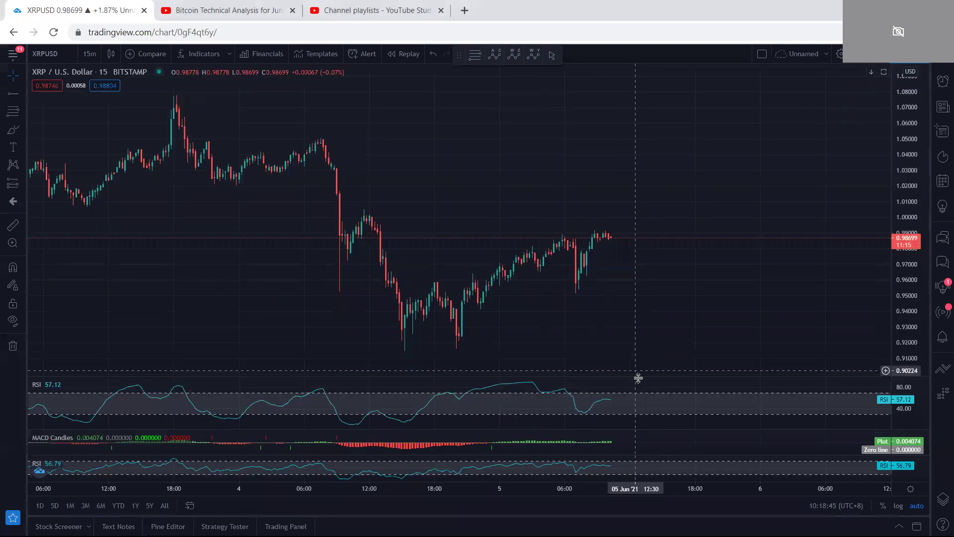
double_click(649, 401)
double_click(660, 270)
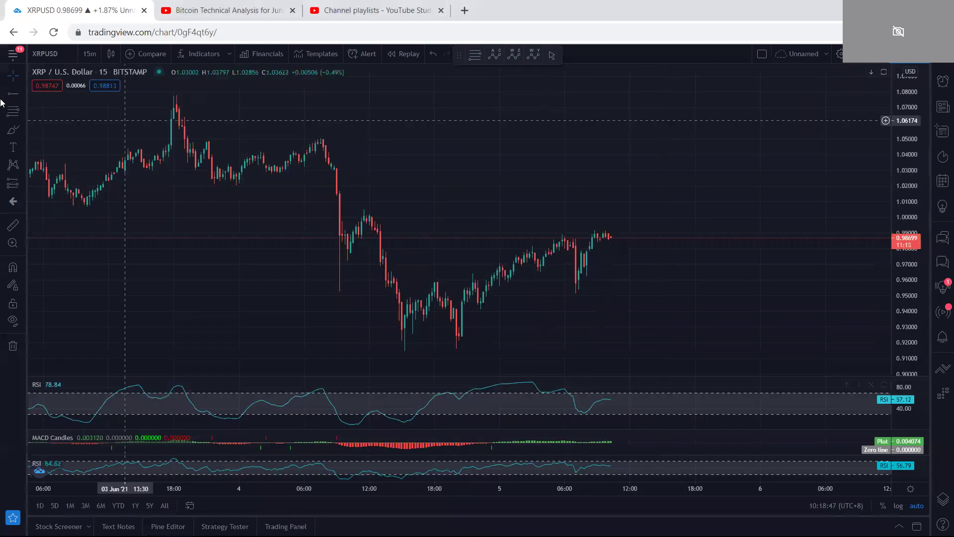
left_click(89, 54)
left_click(101, 219)
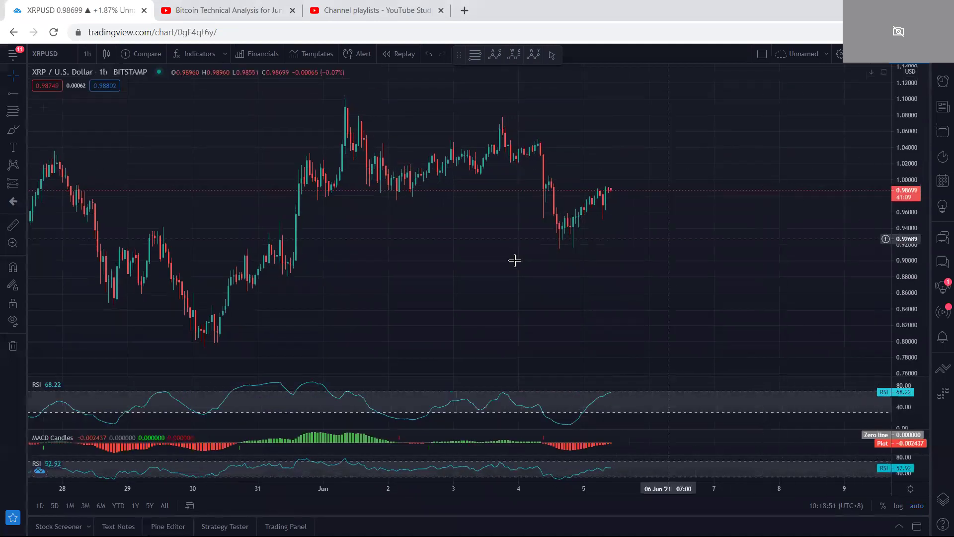
left_click_drag(473, 262, 476, 265)
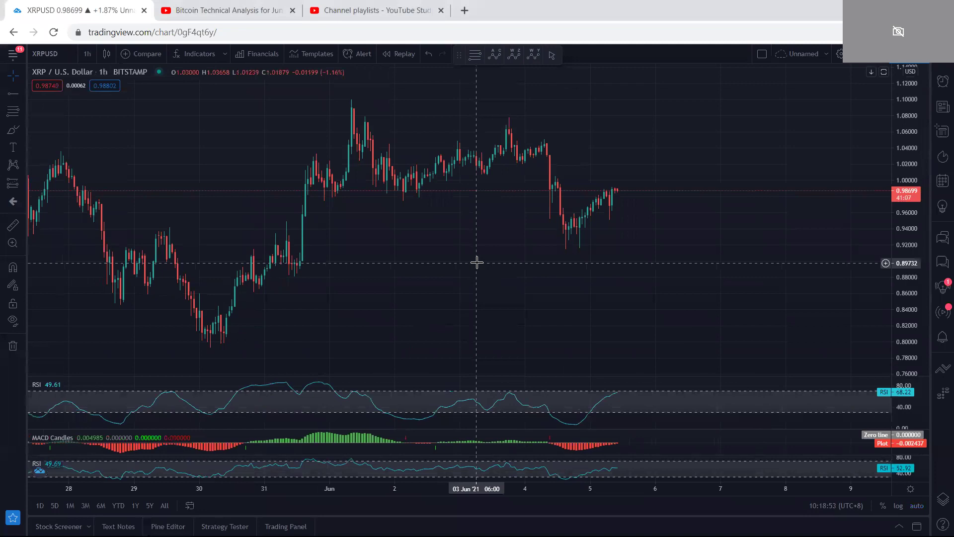
mouse_move(552, 234)
left_mouse_down()
mouse_move(579, 191)
mouse_move(573, 156)
mouse_move(536, 227)
mouse_move(576, 228)
left_mouse_up()
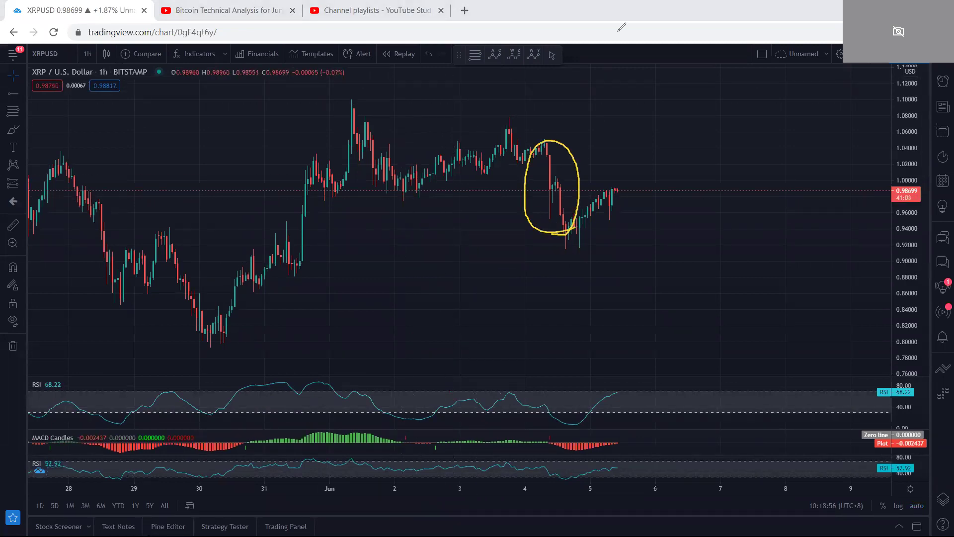
mouse_move(537, 107)
left_mouse_down()
mouse_move(543, 130)
mouse_move(531, 164)
left_mouse_up()
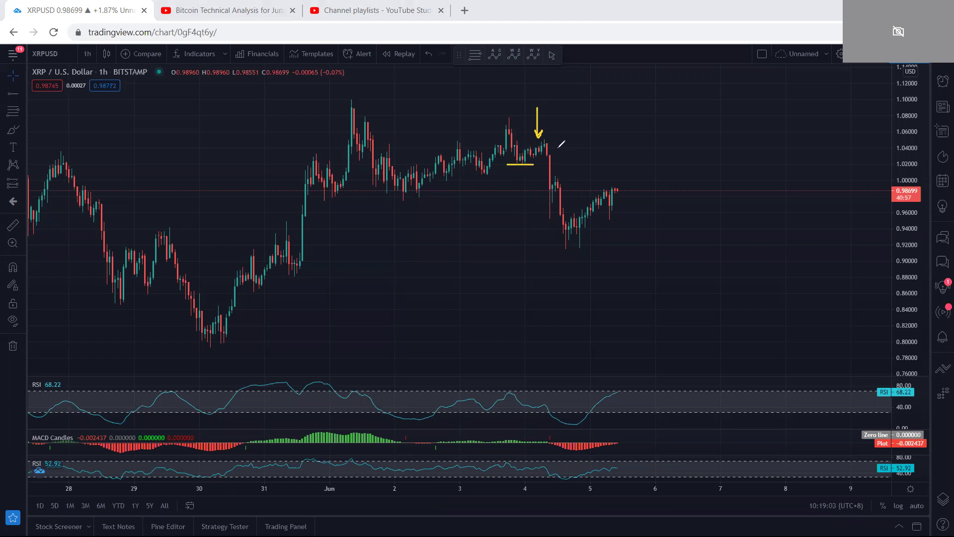
left_click_drag(566, 226, 647, 157)
left_click_drag(568, 229, 607, 191)
left_click_drag(540, 147, 557, 222)
mouse_move(620, 189)
left_mouse_down()
mouse_move(623, 212)
mouse_move(634, 202)
mouse_move(641, 249)
left_mouse_up()
mouse_move(545, 251)
left_mouse_down()
mouse_move(660, 238)
mouse_move(641, 169)
mouse_move(608, 196)
mouse_move(605, 232)
mouse_move(632, 258)
left_mouse_up()
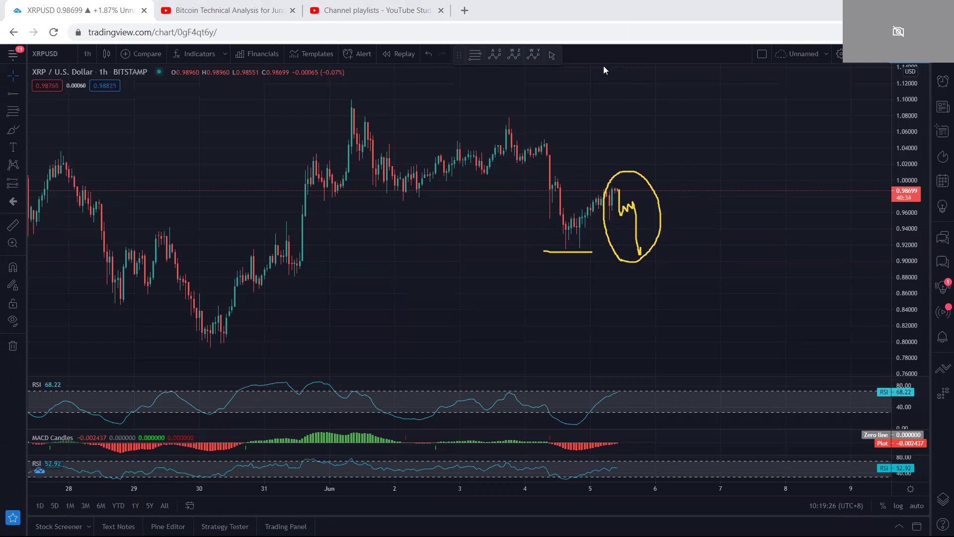
key("e")
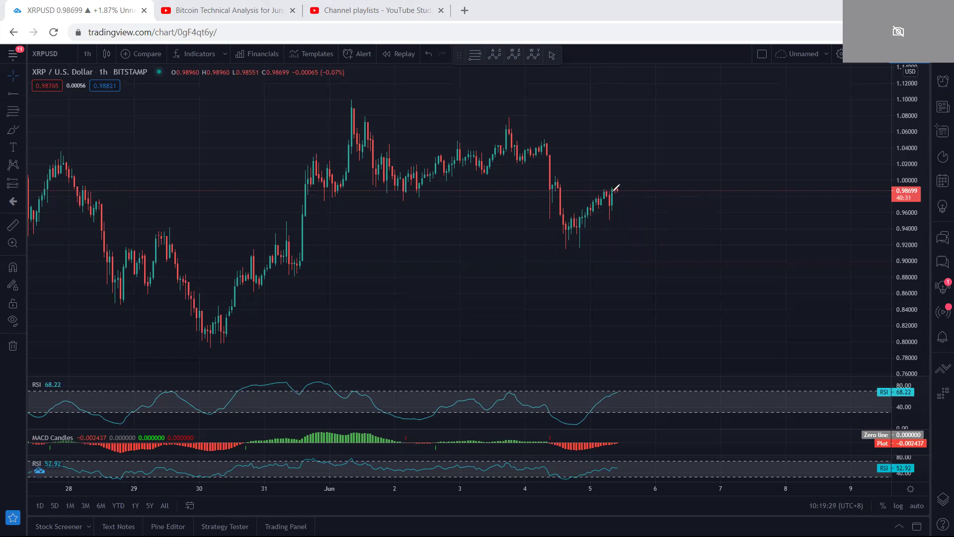
mouse_move(625, 188)
left_mouse_down()
mouse_move(638, 198)
mouse_move(608, 197)
mouse_move(641, 208)
mouse_move(619, 160)
mouse_move(626, 178)
left_mouse_up()
key("ctrl+z")
key("ctrl+z")
left_click_drag(615, 193, 618, 148)
key("ctrl+z")
left_click_drag(616, 188, 626, 229)
key("ctrl+z")
mouse_move(577, 230)
left_mouse_down()
mouse_move(616, 189)
mouse_move(571, 237)
left_mouse_up()
key("ctrl+z")
mouse_move(566, 229)
left_mouse_down()
mouse_move(607, 193)
mouse_move(565, 230)
left_mouse_up()
left_click_drag(510, 132, 535, 181)
key("e")
left_click_drag(565, 231, 659, 168)
left_click_drag(405, 168, 520, 157)
left_click_drag(379, 108, 607, 152)
left_click_drag(378, 172, 561, 254)
mouse_move(658, 168)
left_mouse_down()
mouse_move(699, 291)
mouse_move(700, 161)
mouse_move(663, 153)
mouse_move(655, 287)
mouse_move(673, 304)
mouse_move(682, 298)
left_mouse_up()
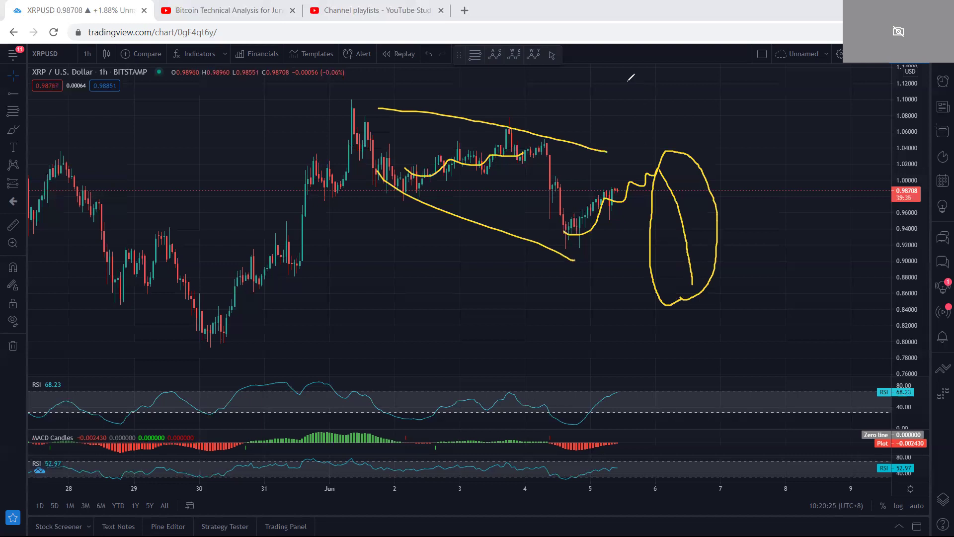
key("e")
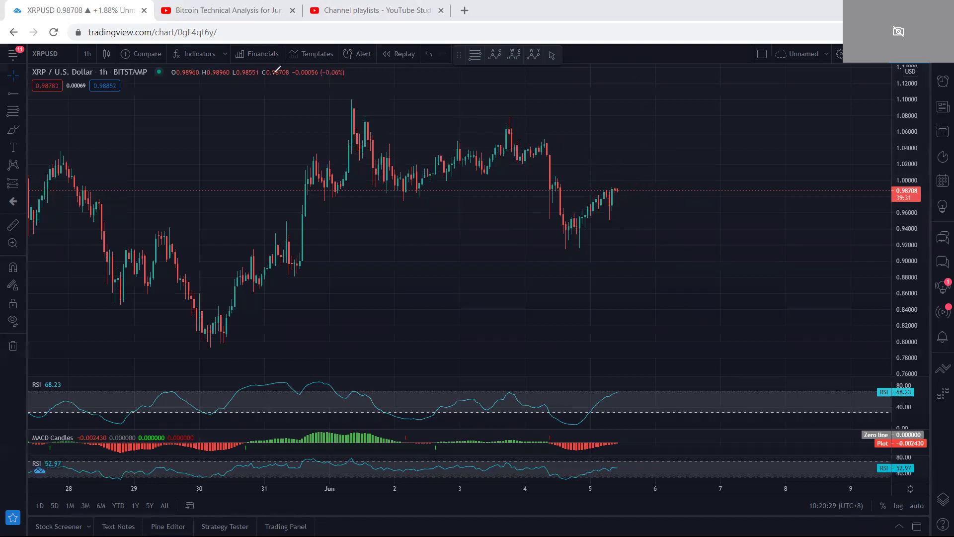
left_click_drag(420, 245, 436, 245)
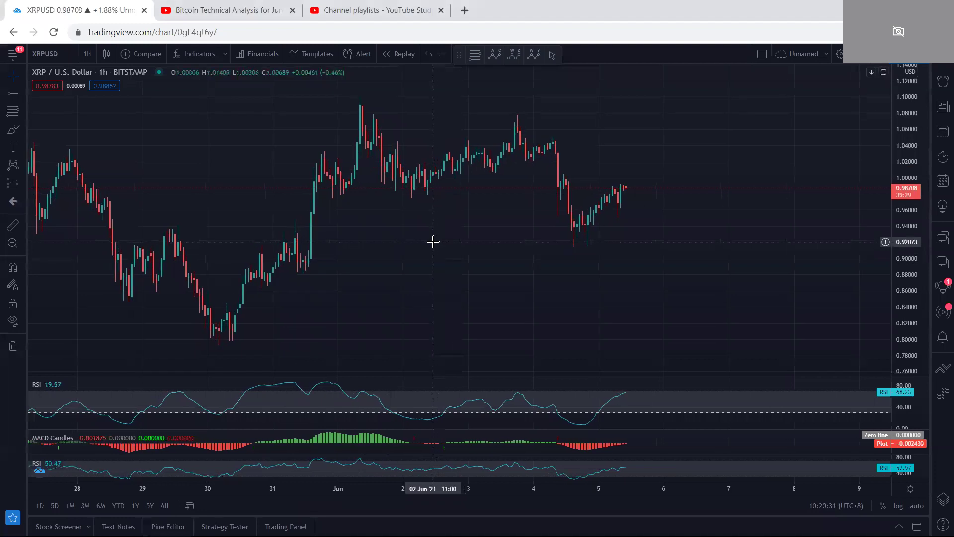